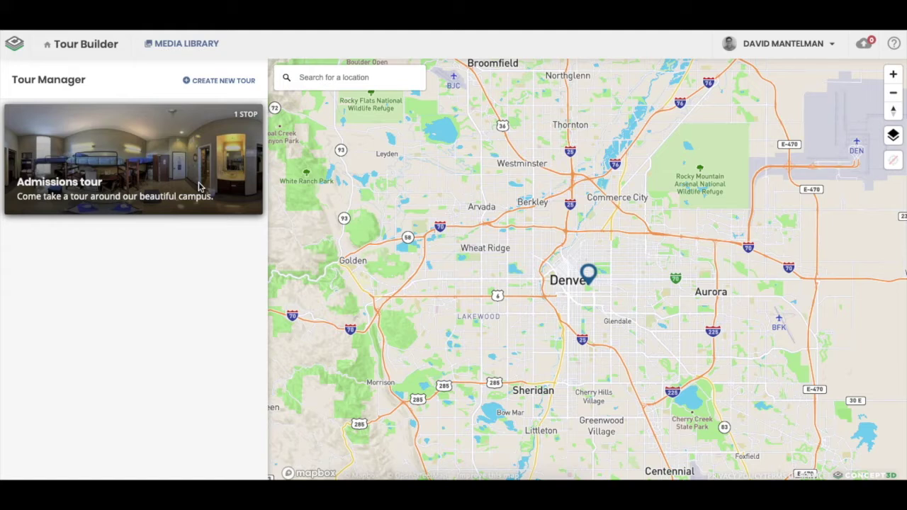
Step: Open the Admissions tour's Dorm Room stop for editing and view the hotspots on its panorama
mouse_move(132, 138)
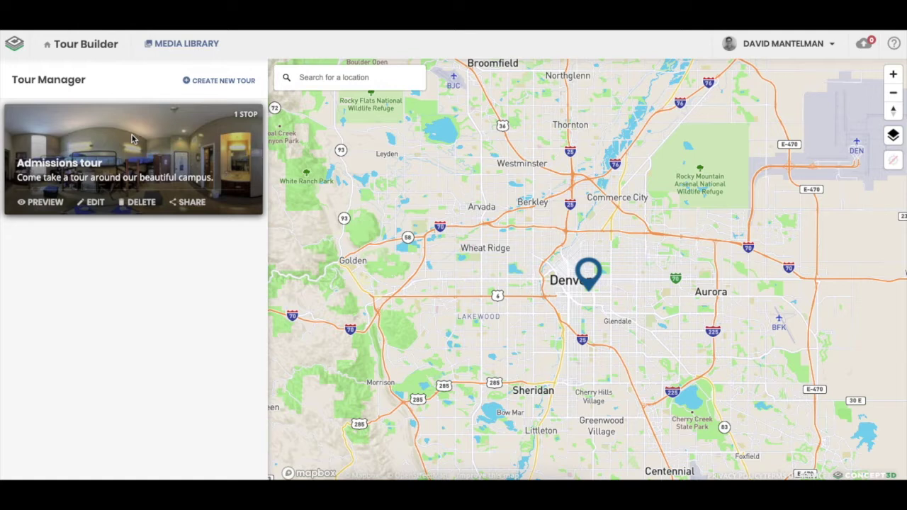
click(95, 203)
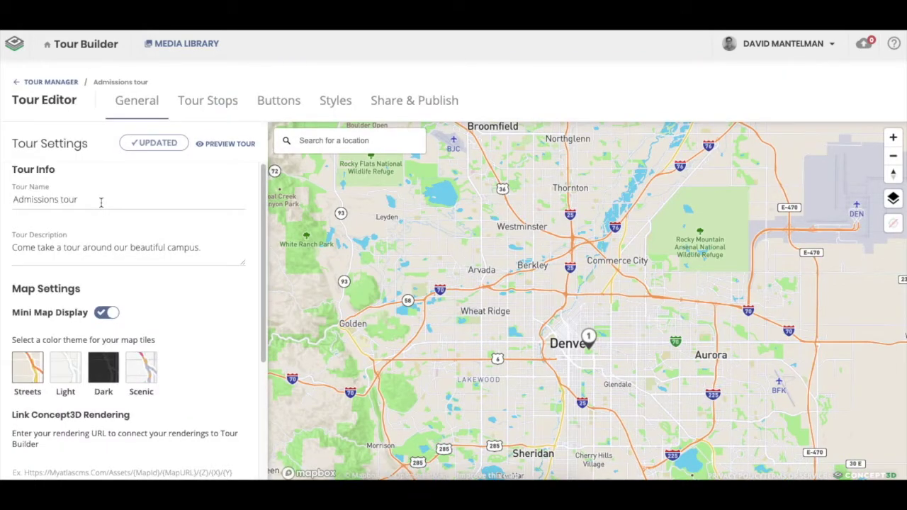
click(228, 100)
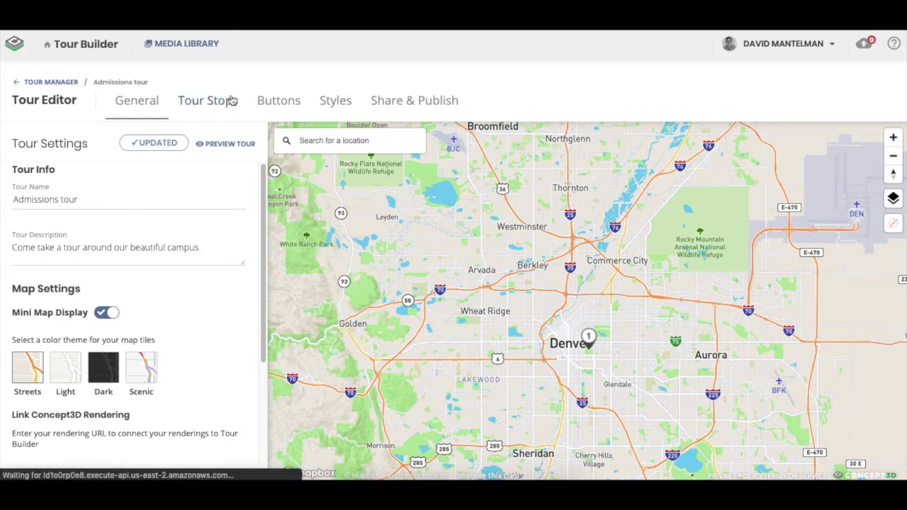
mouse_move(121, 204)
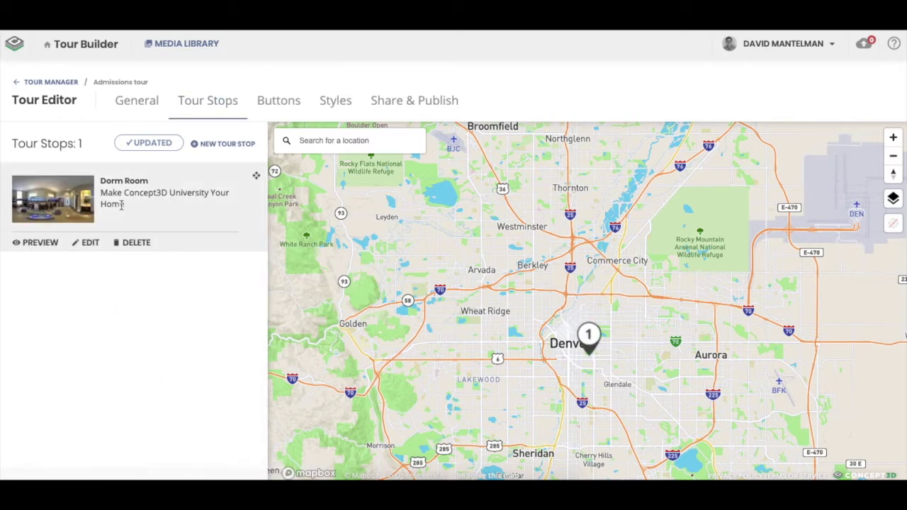
click(88, 243)
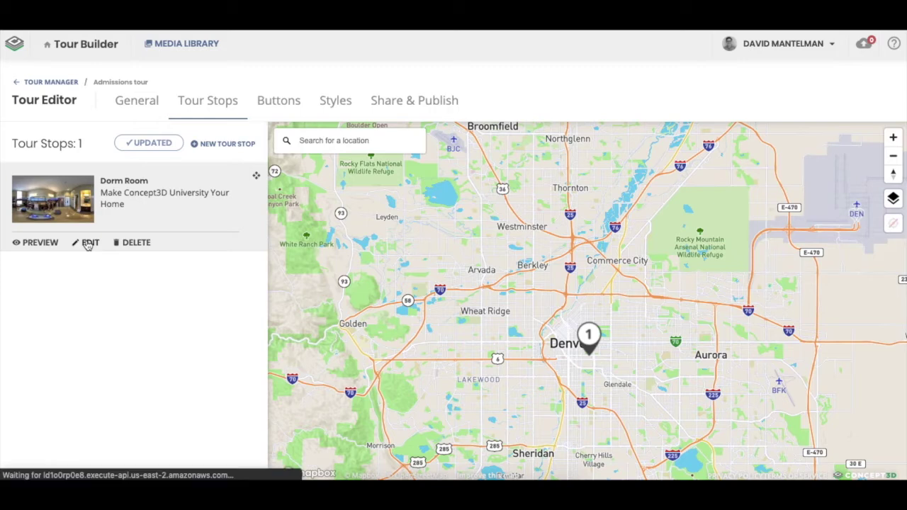
scroll(86, 244, down, 1)
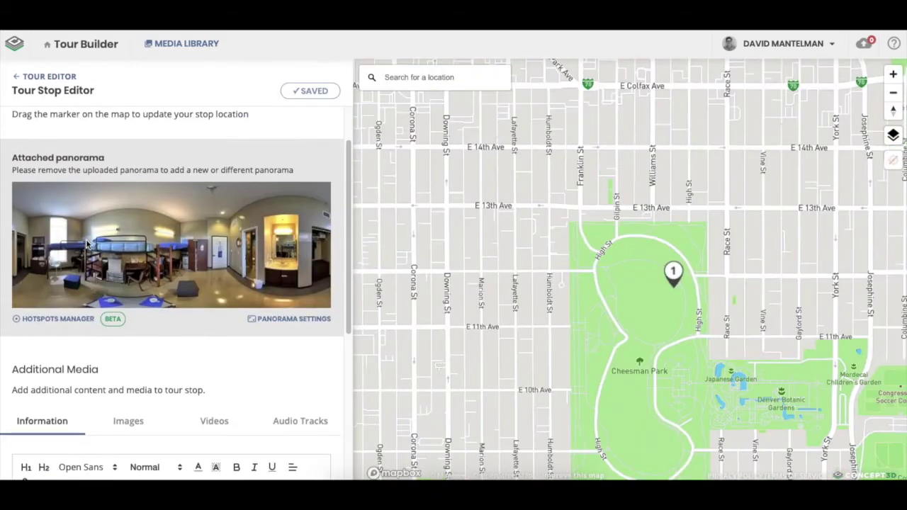
click(46, 320)
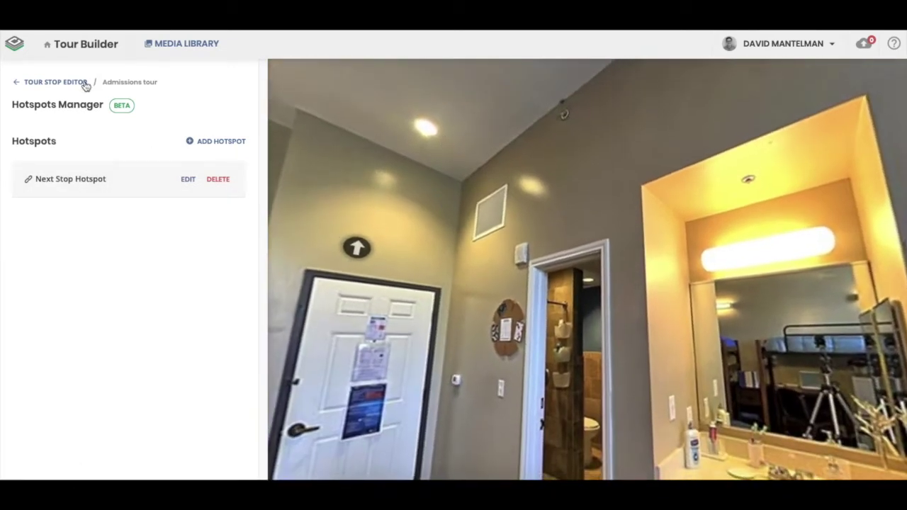
Step: Return to the Admissions tour's stops and add a new tour stop named "Study Abroad Location's"
click(85, 85)
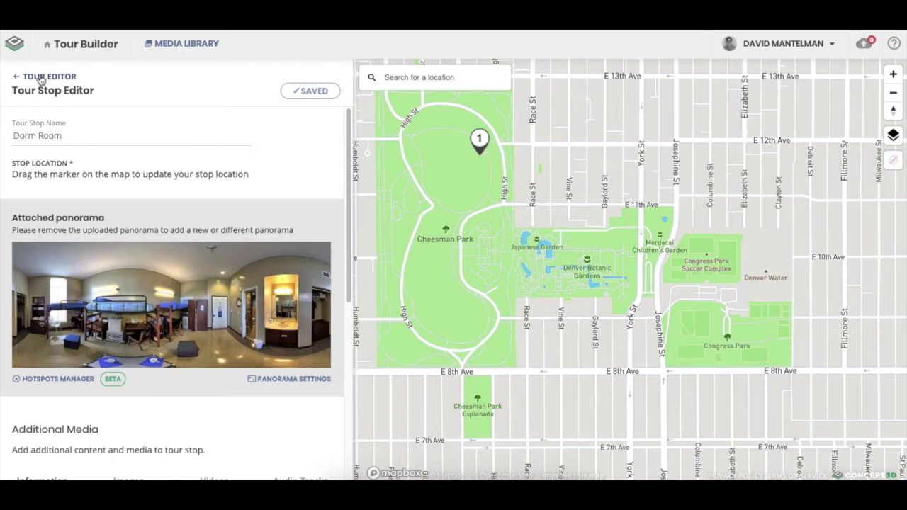
click(44, 77)
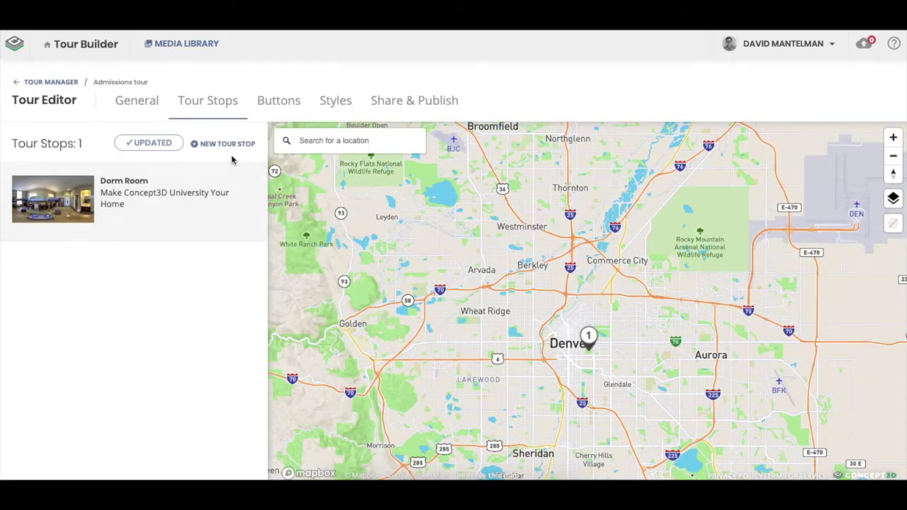
click(233, 144)
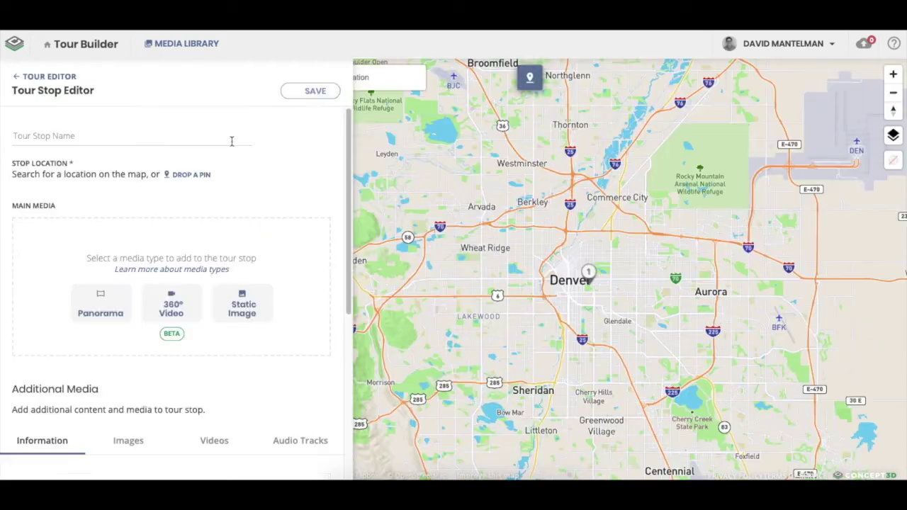
click(154, 140)
text(Study Abroad )
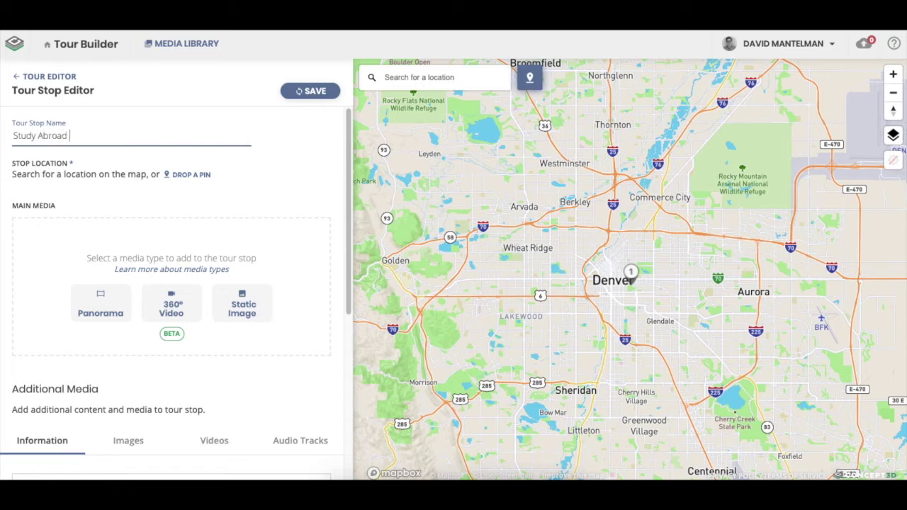
text(Locations)
key(BackSpace)
text('S)
key(BackSpace)
text(s)
Step: Place the stop's pin in Denver just west of stop 1 and add the description "Have fun studying abroad in this beautiful location!"
click(432, 203)
click(631, 273)
scroll(116, 255, down, 3)
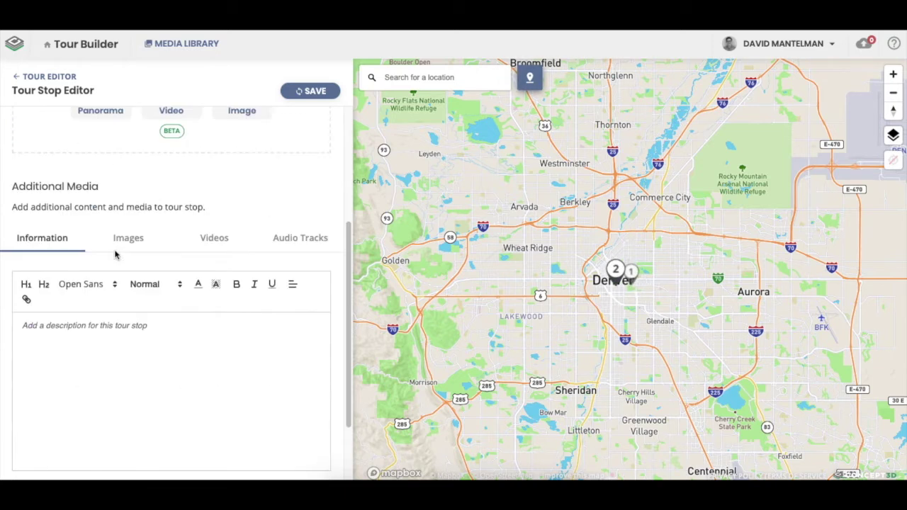
click(83, 333)
text(Have fun studying abroad in this beautiful location!)
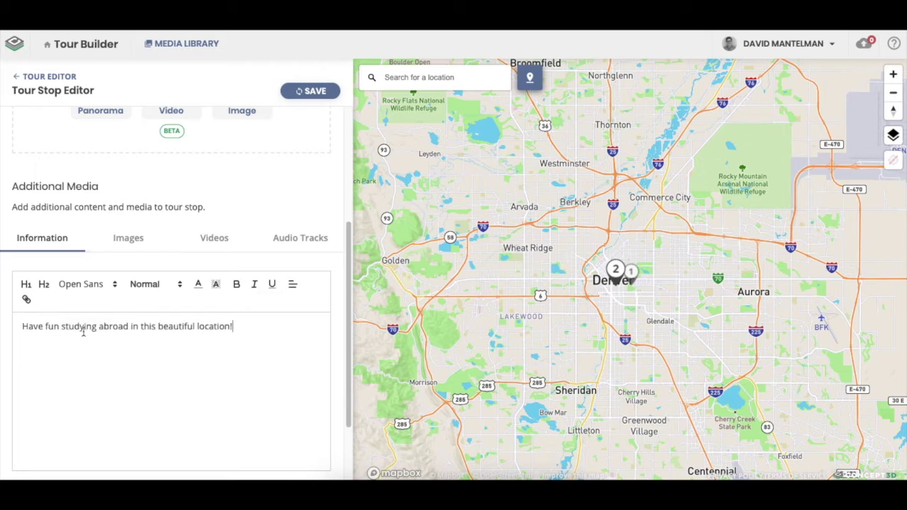
Step: Attach the first 360 Panorama.jpeg from the media library as the stop's main media
scroll(83, 332, up, 3)
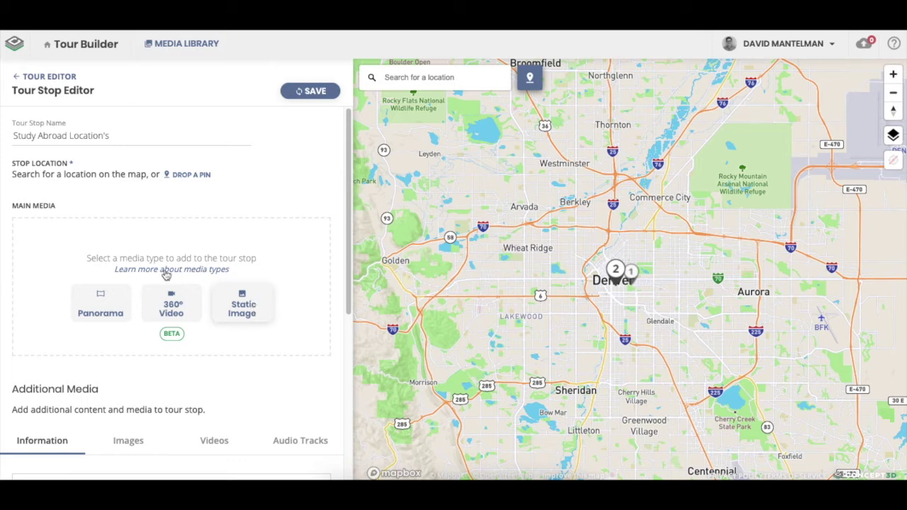
click(112, 300)
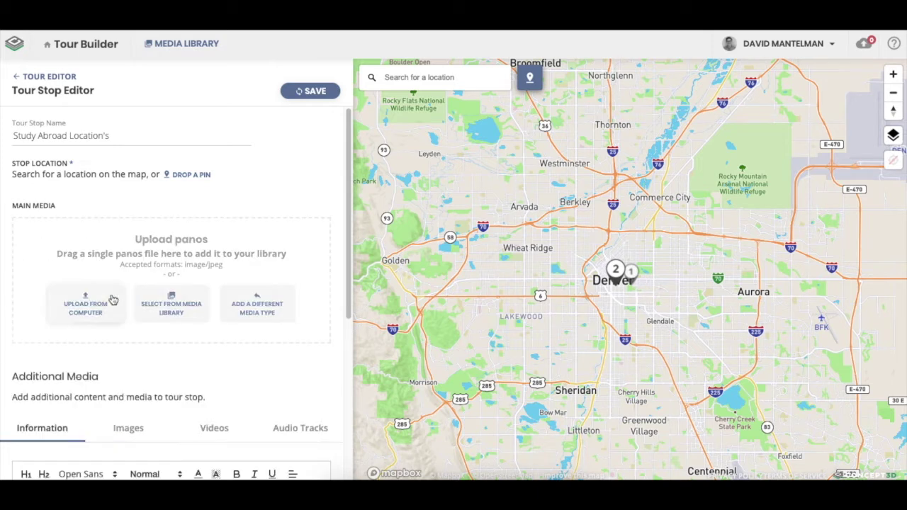
click(173, 309)
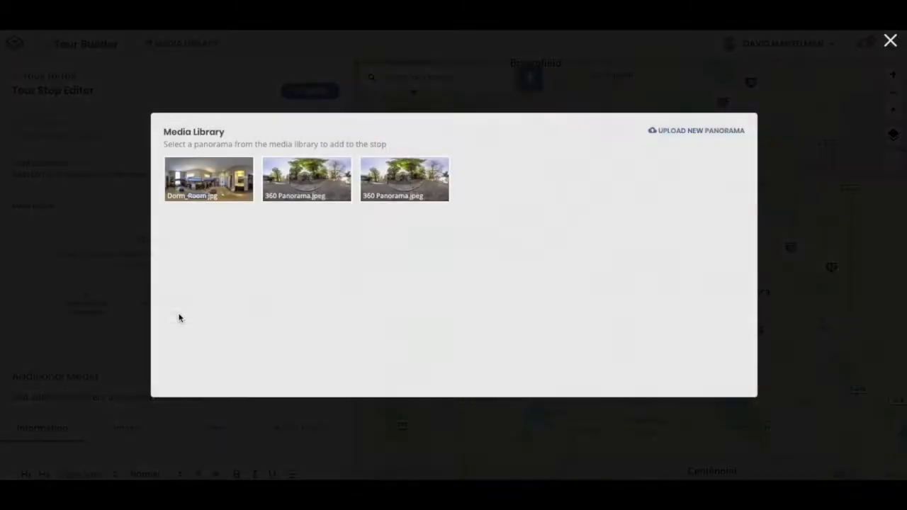
click(308, 188)
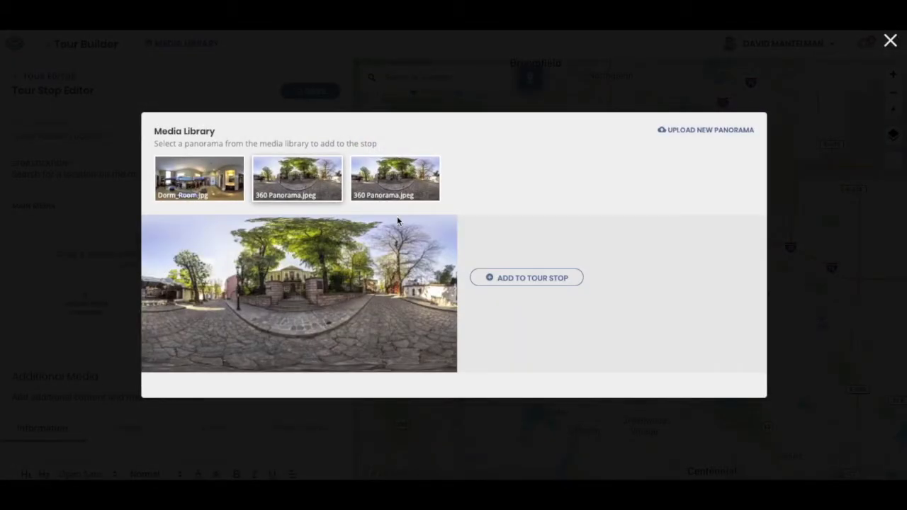
click(522, 278)
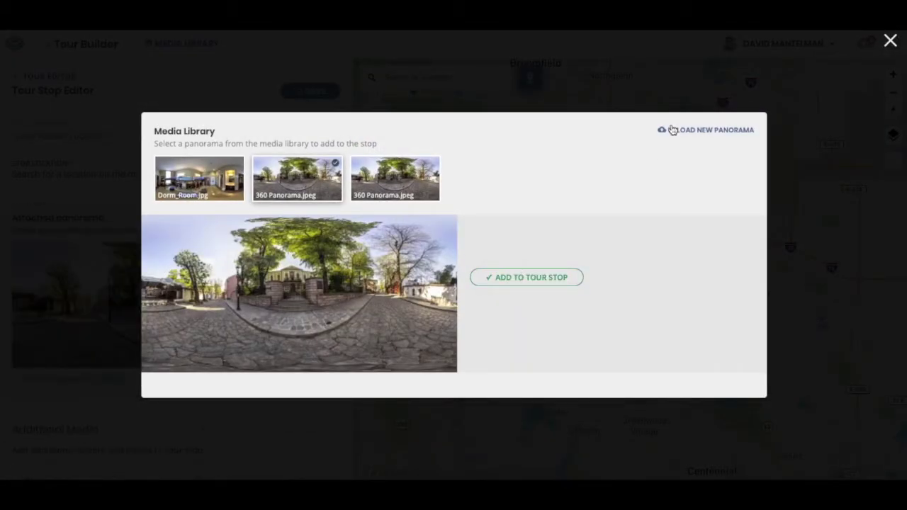
click(890, 41)
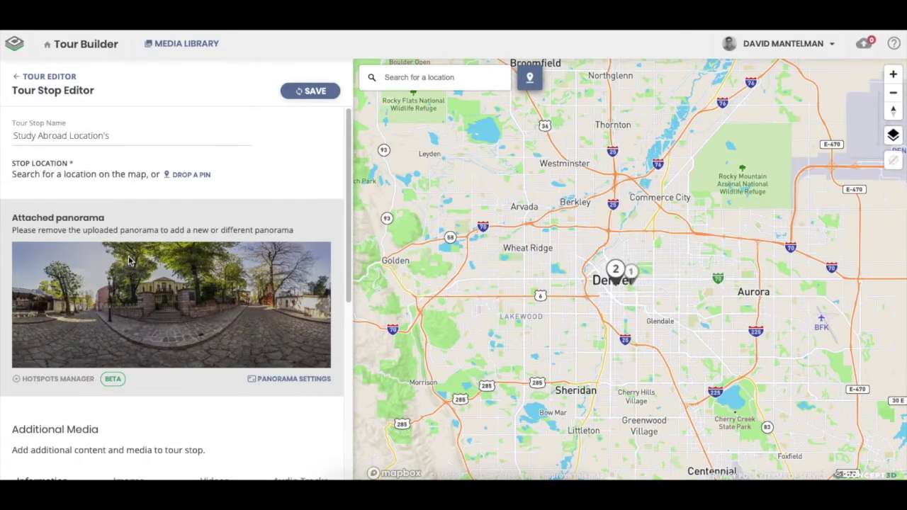
Step: Save the Study Abroad Location's stop and open the hotspots manager for its panorama
scroll(177, 218, down, 2)
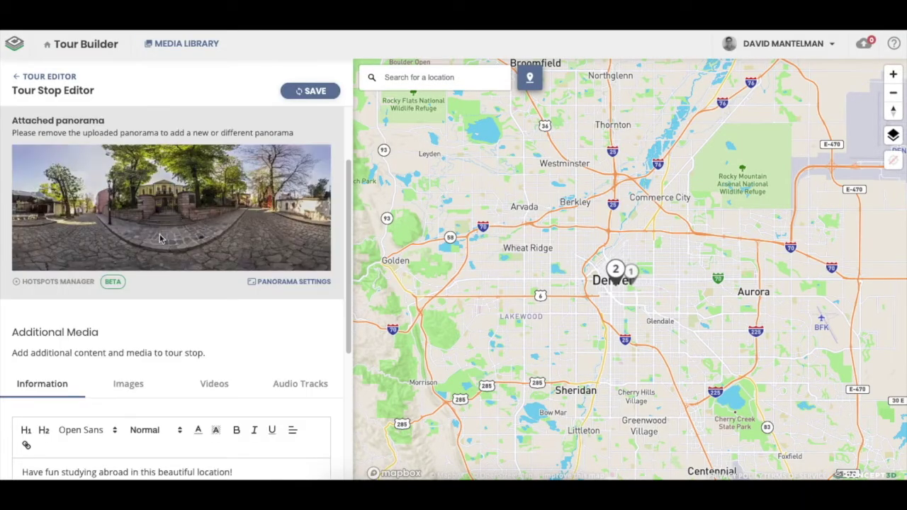
click(61, 283)
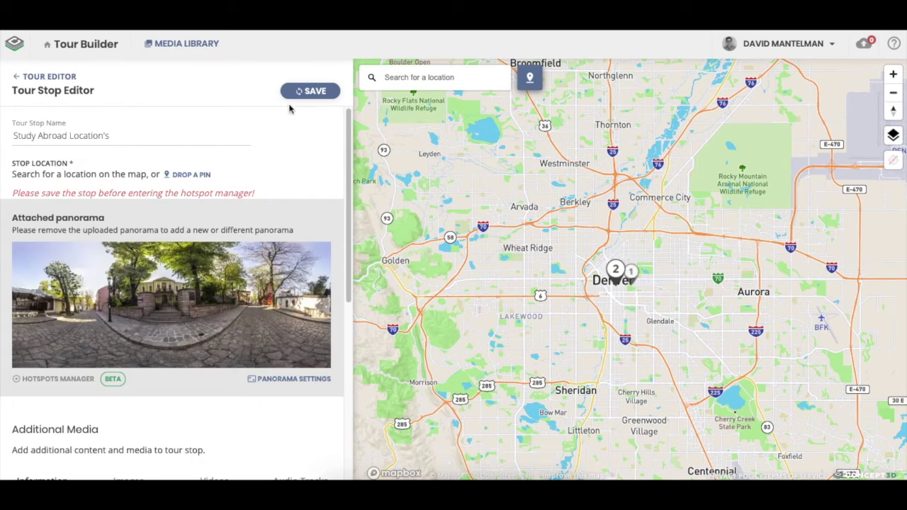
click(314, 91)
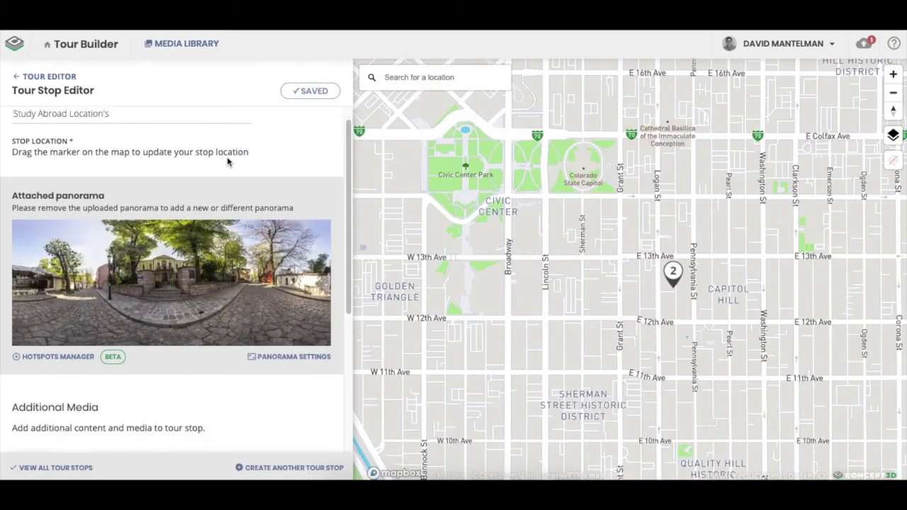
scroll(228, 159, down, 2)
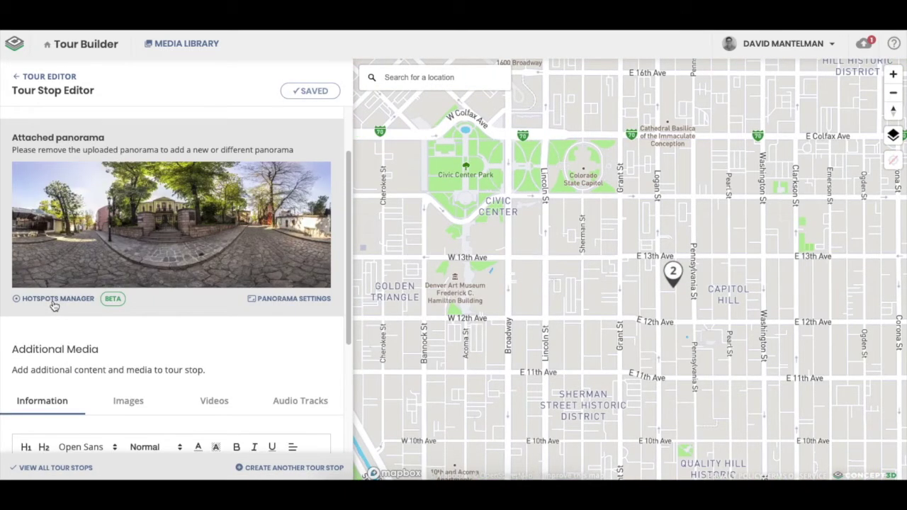
click(54, 299)
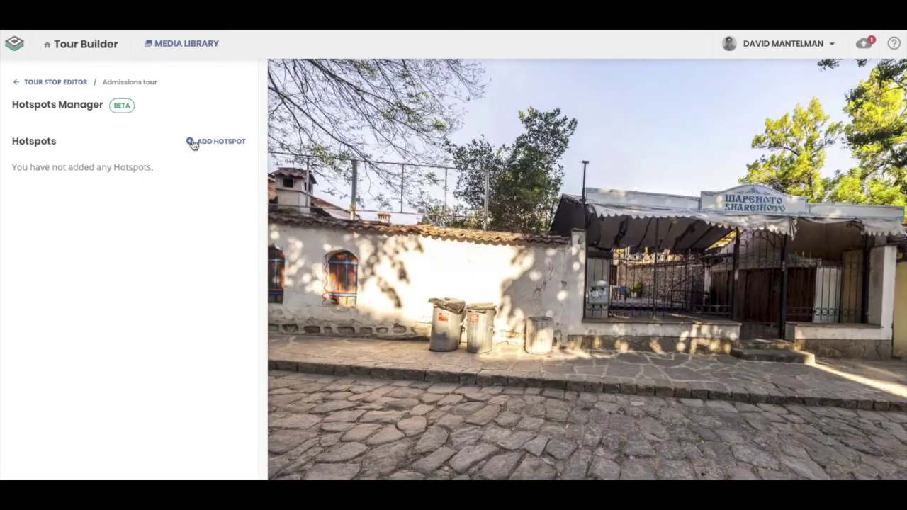
Step: Add a new hotspot named "Study Abroad Image" to the panorama
click(192, 141)
click(156, 157)
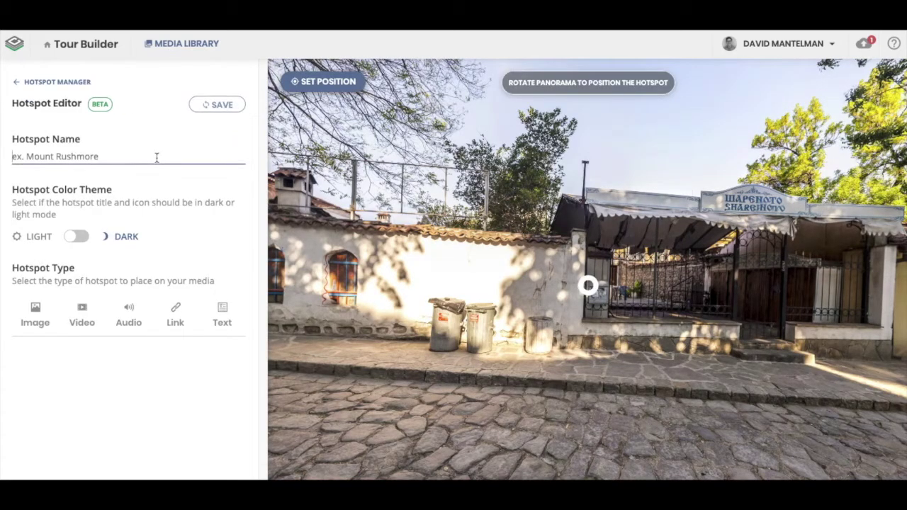
text(Study Abroad )
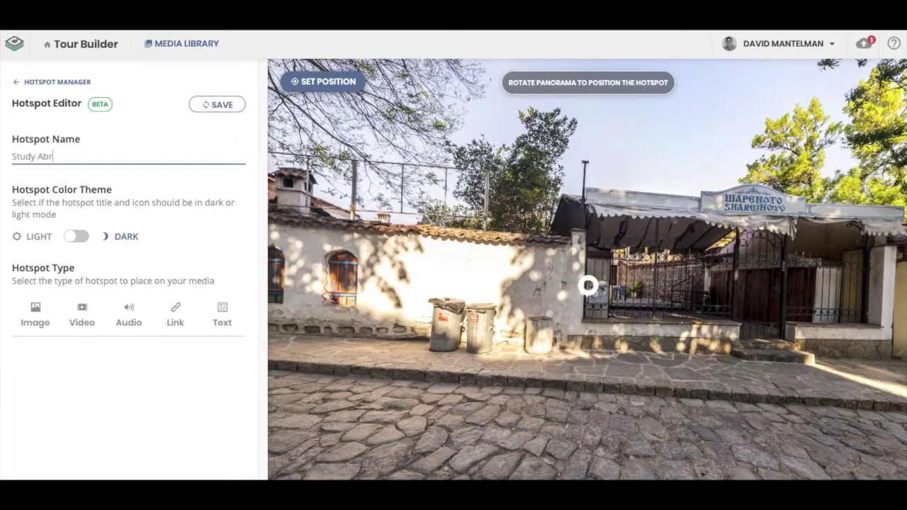
text(Image)
Step: Rotate the panorama to the yellow building and set the hotspot's position on the stone gate pillar beside the fence
drag(545, 144, 468, 155)
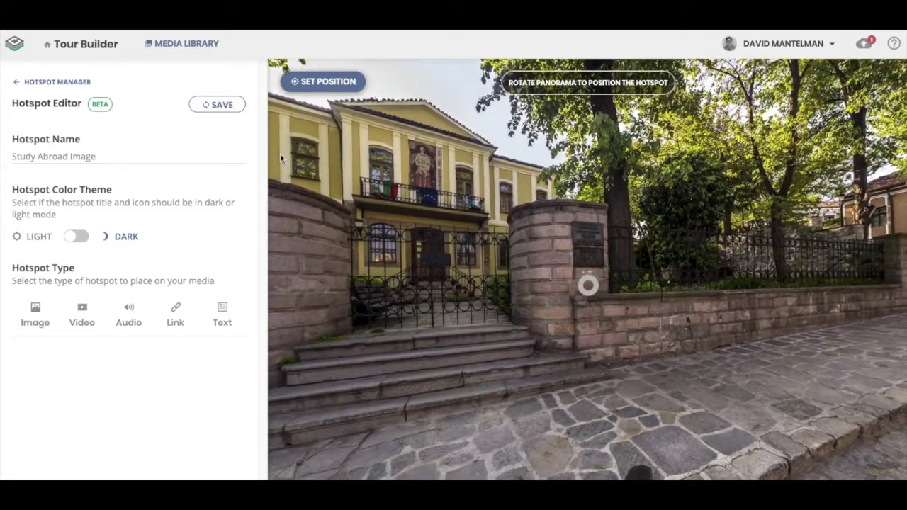
click(324, 84)
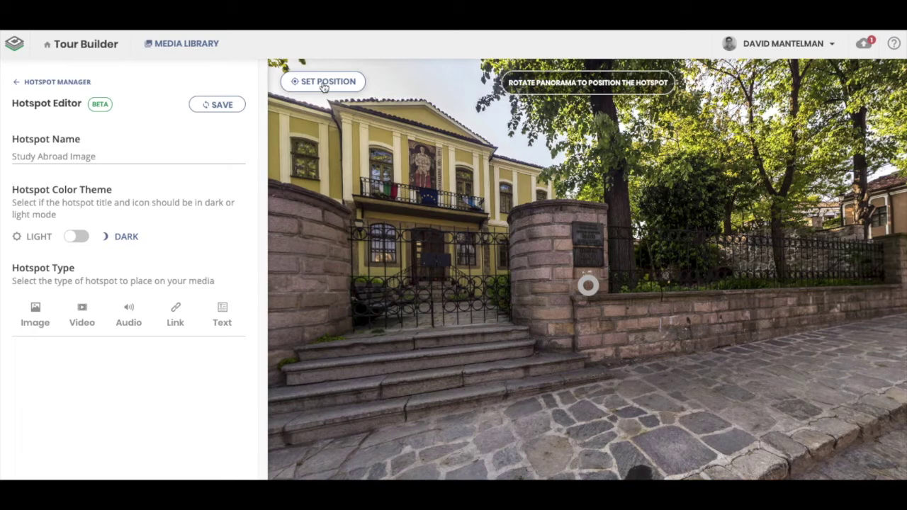
click(324, 84)
click(348, 83)
mouse_move(340, 212)
mouse_down()
mouse_move(539, 227)
mouse_move(418, 213)
mouse_move(371, 194)
mouse_move(425, 198)
mouse_move(397, 195)
mouse_move(359, 166)
mouse_move(336, 195)
mouse_move(337, 187)
mouse_up()
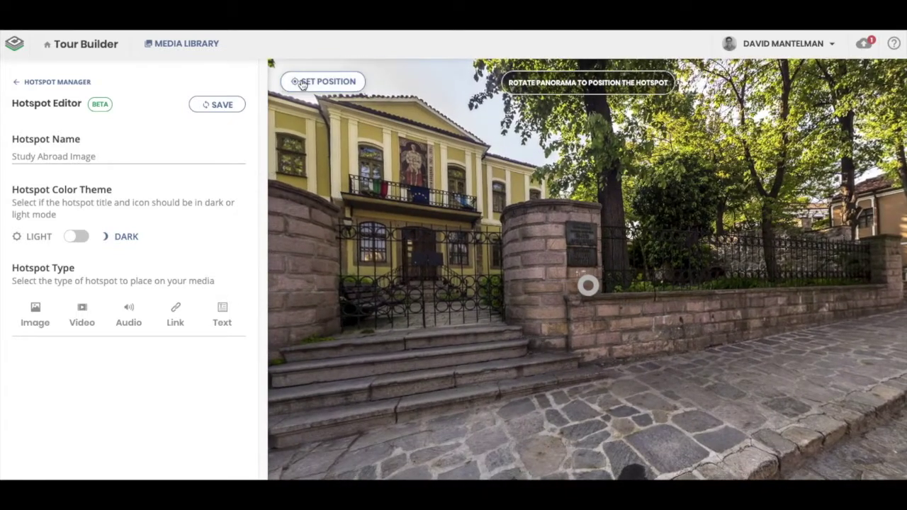
click(303, 84)
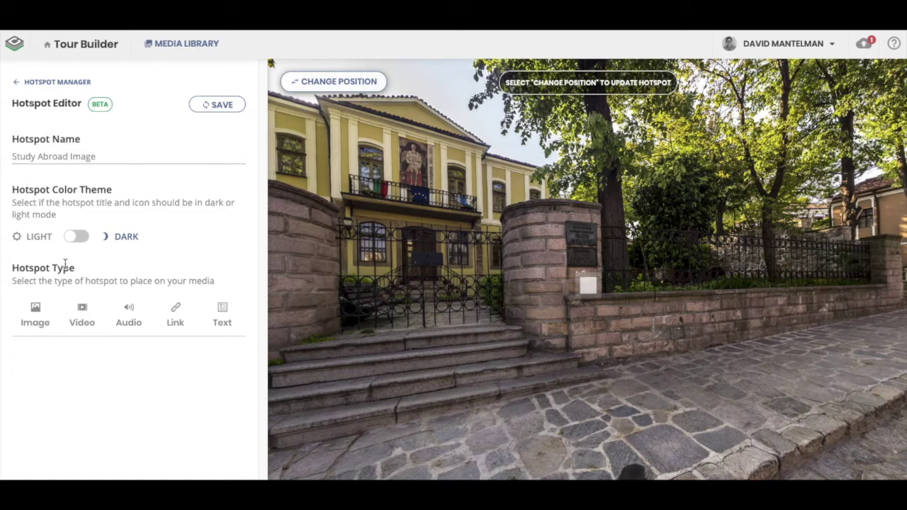
Step: Examine the settings for the Image, Video, Audio, Link and Text hotspot types, including linking to an external site or tour stop
click(23, 316)
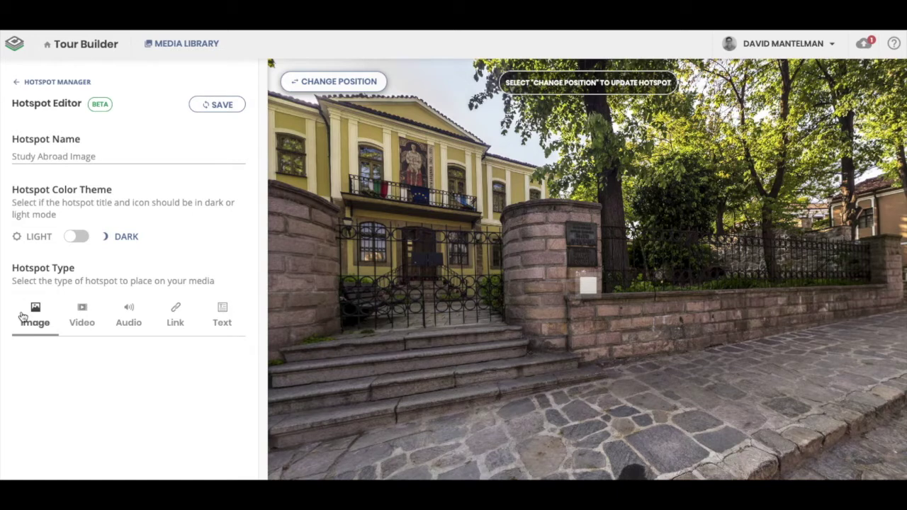
scroll(22, 317, down, 1)
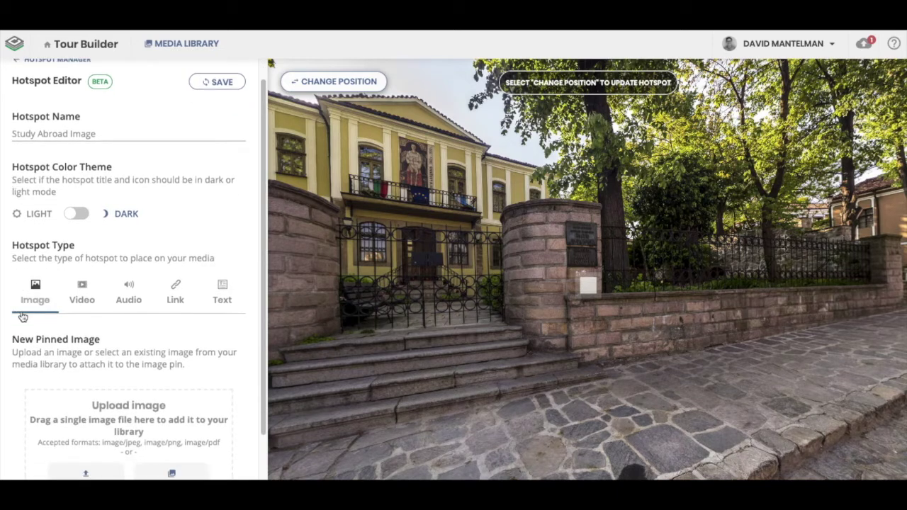
click(83, 303)
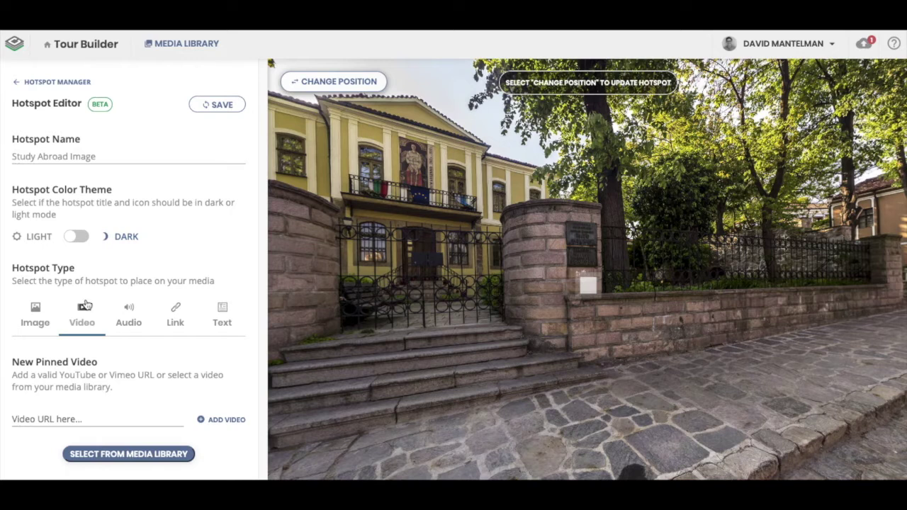
click(139, 312)
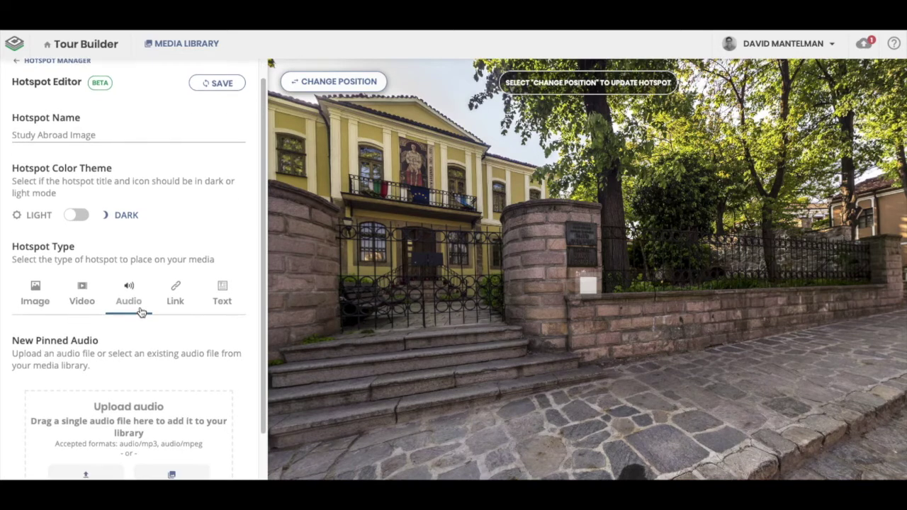
scroll(141, 312, down, 2)
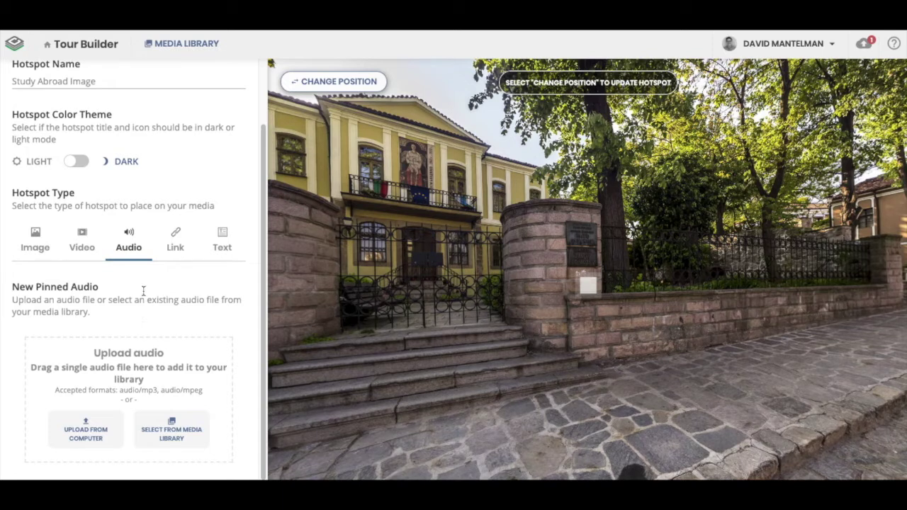
click(181, 238)
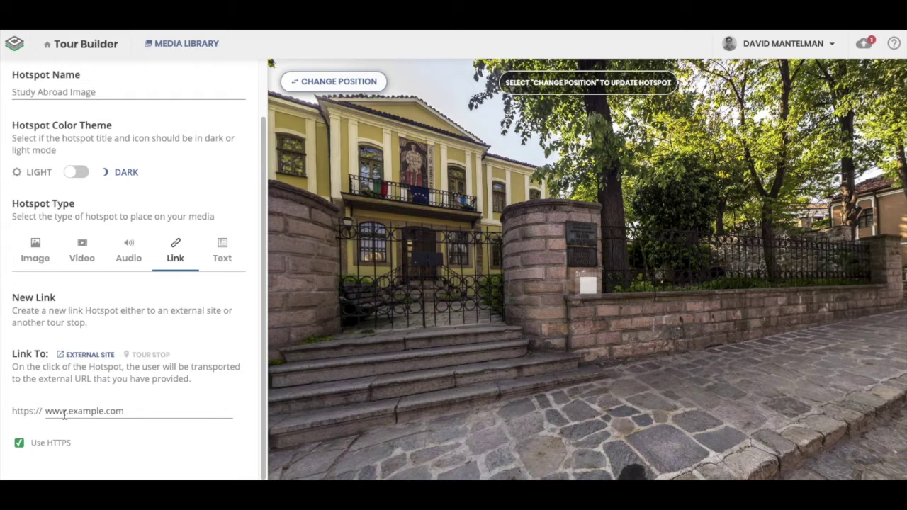
click(135, 354)
scroll(136, 354, down, 1)
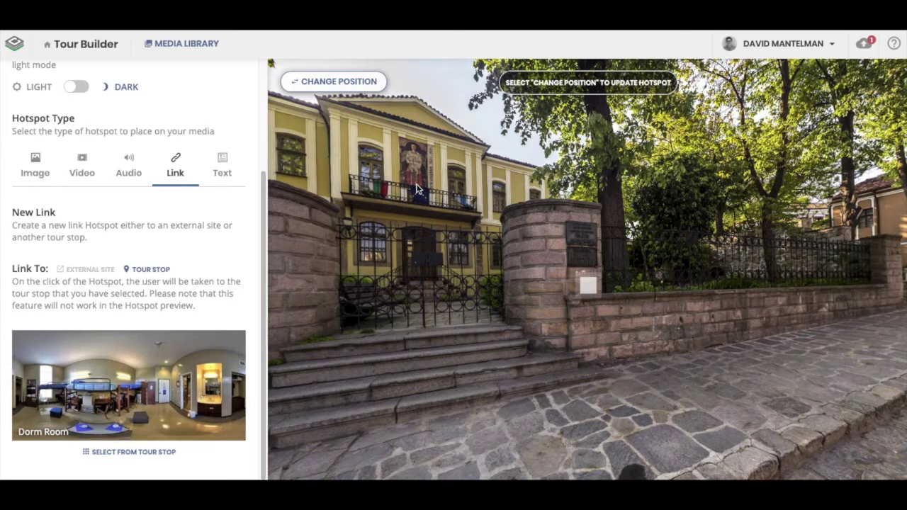
click(223, 170)
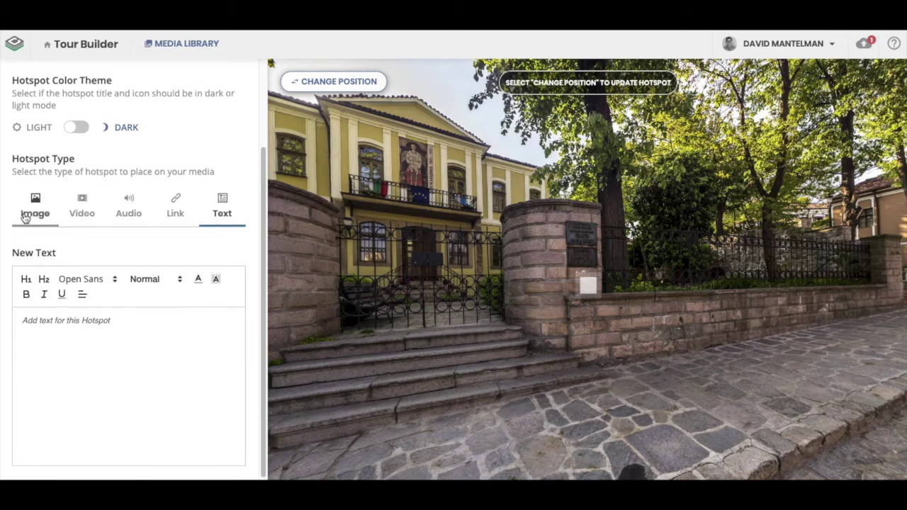
scroll(66, 210, up, 1)
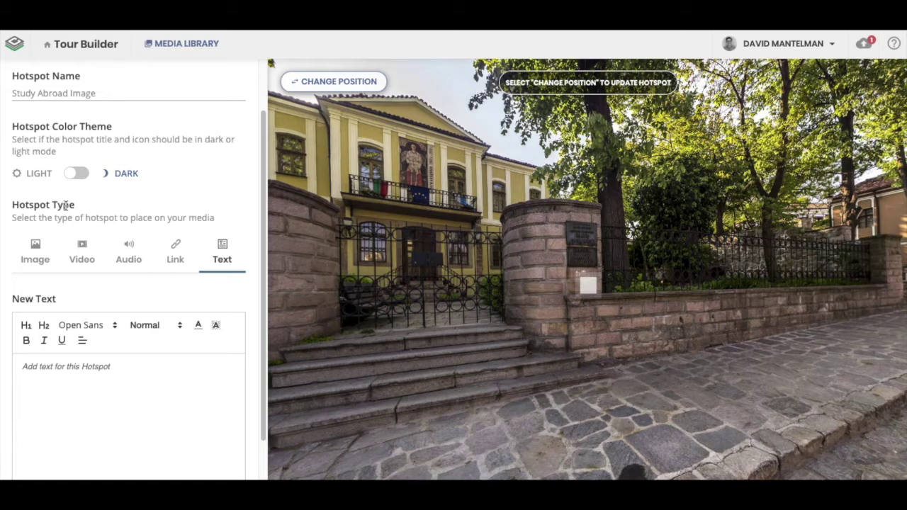
Step: Set the hotspot type to Image and attach the second virtual tours.png from the media library
click(29, 262)
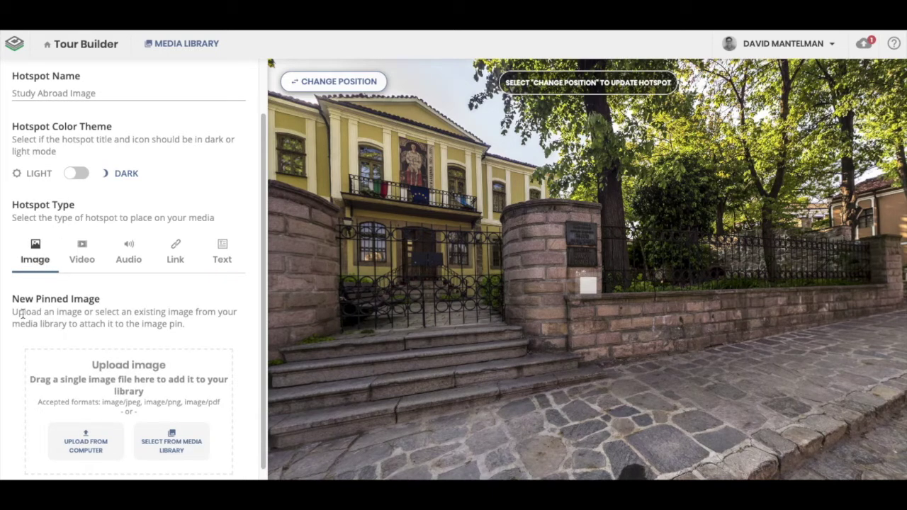
scroll(22, 313, down, 1)
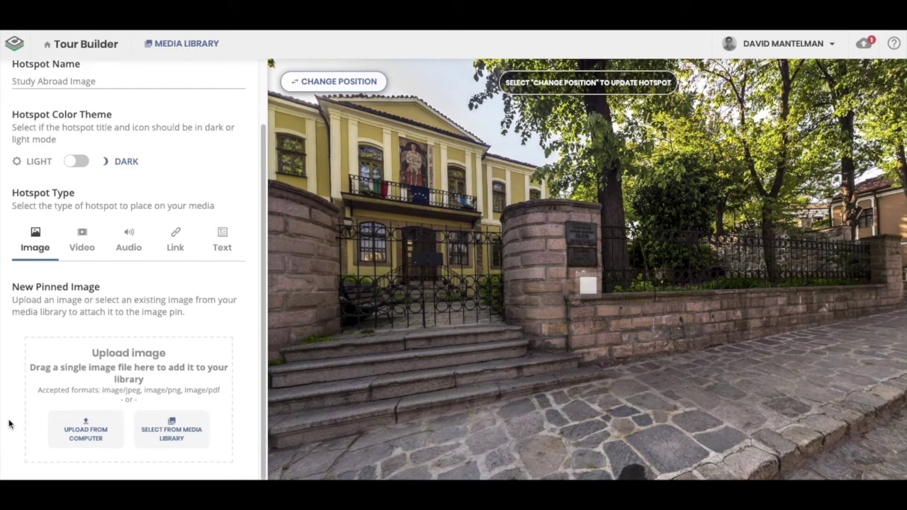
click(161, 422)
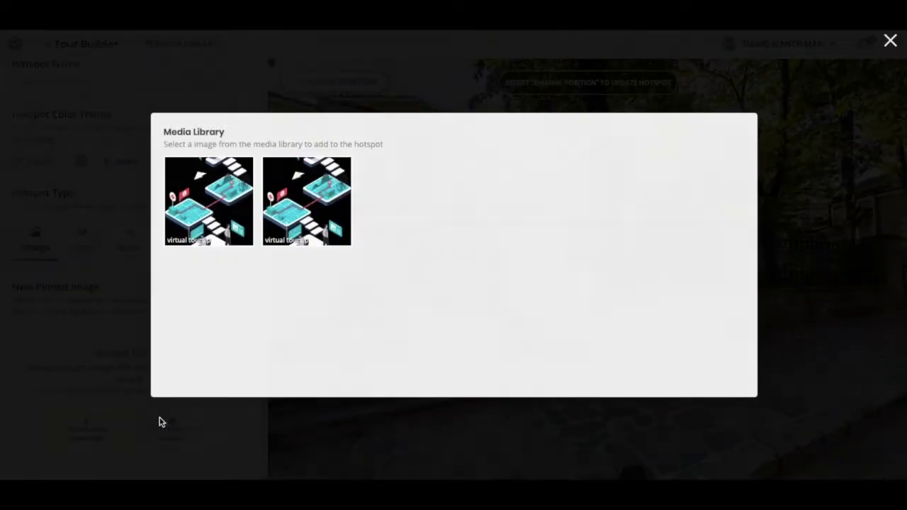
click(291, 216)
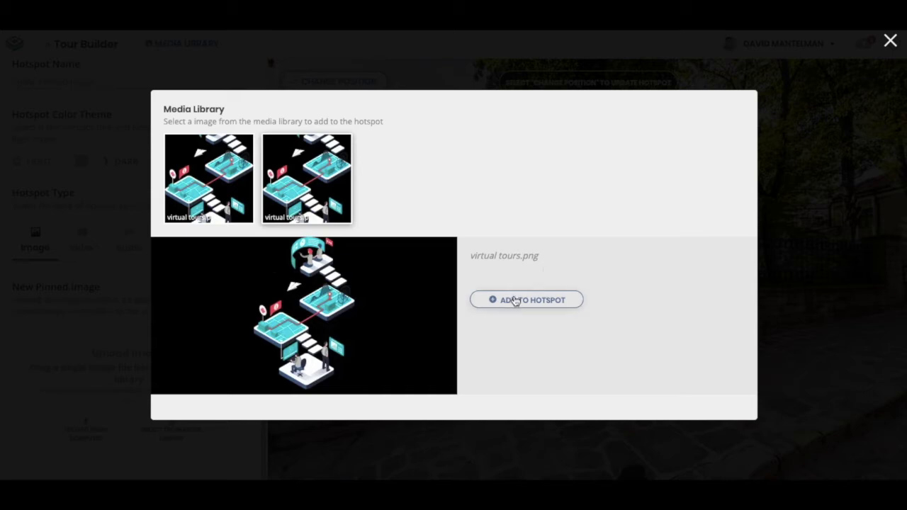
click(515, 299)
Step: Review the hotspot's pinned image and its alt text in the Hotspot Editor
scroll(228, 312, down, 5)
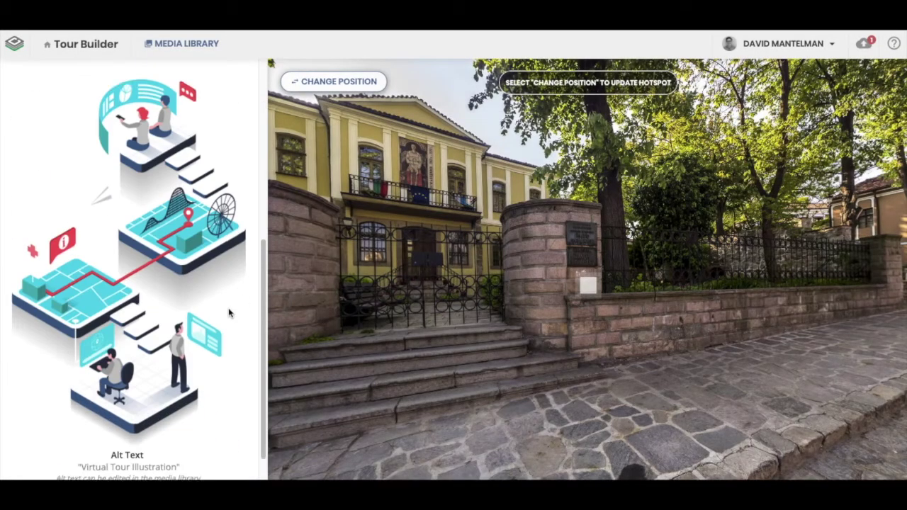
triple_click(105, 430)
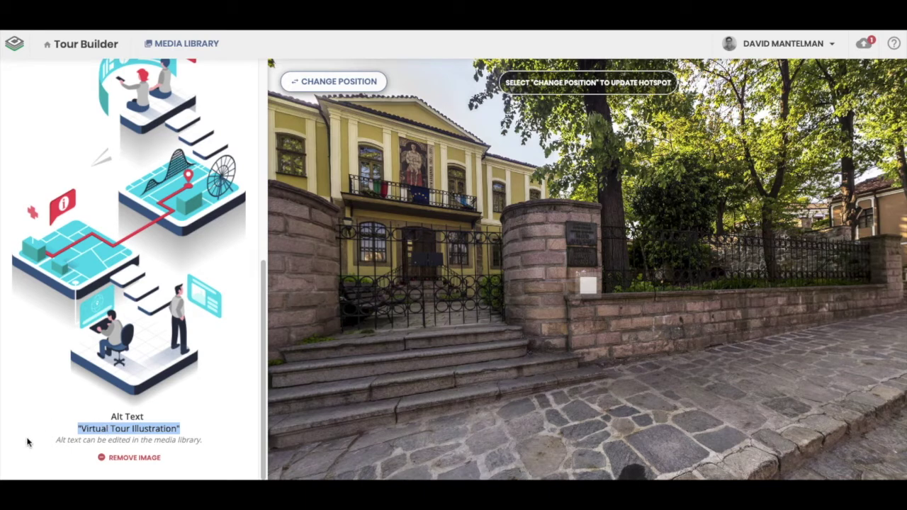
scroll(145, 396, up, 10)
scroll(145, 394, down, 1)
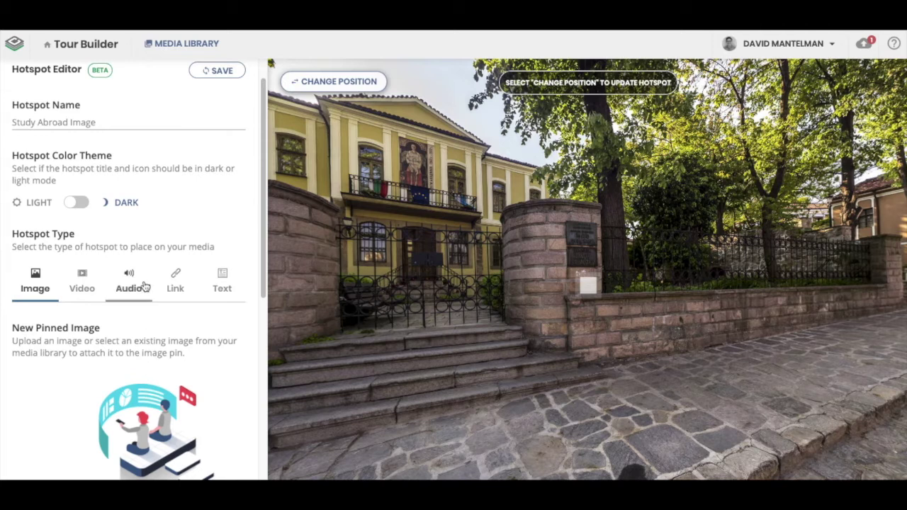
scroll(126, 257, down, 5)
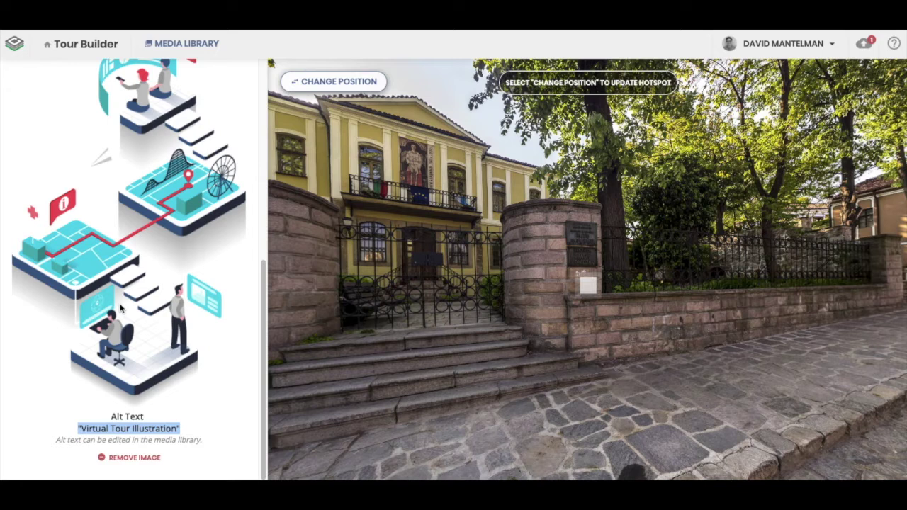
scroll(121, 307, up, 2)
scroll(120, 307, down, 2)
scroll(107, 429, up, 10)
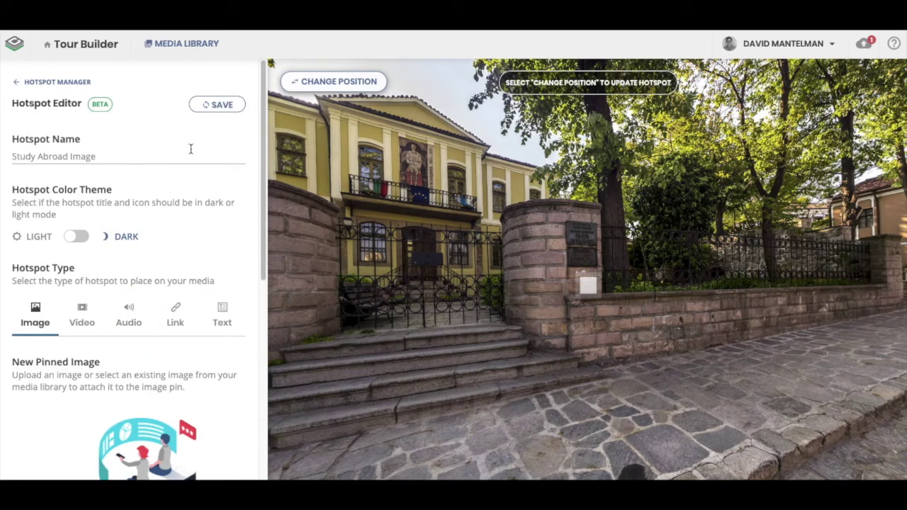
Step: Save the Study Abroad Image hotspot and open it in the Hotspots Manager's panorama preview
click(220, 105)
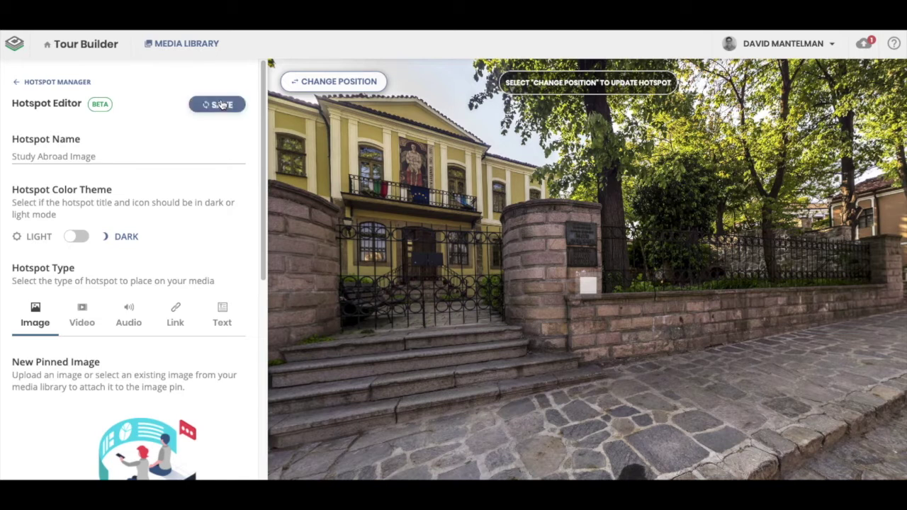
click(75, 83)
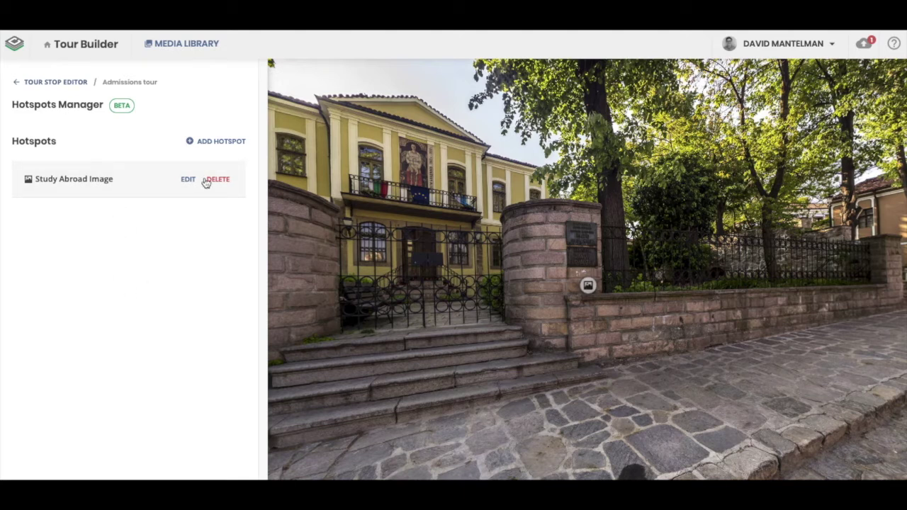
click(588, 285)
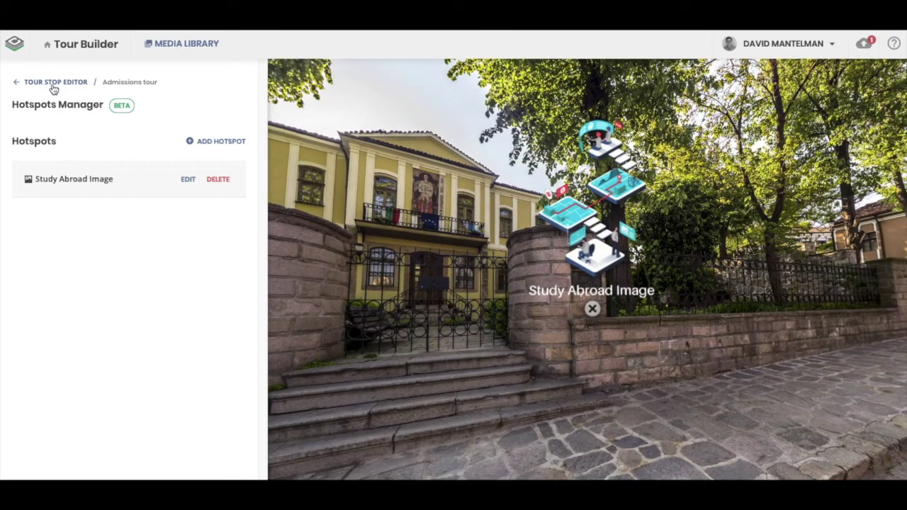
Step: Return to the Tour Manager and publish the unpublished changes of the Admissions tour
click(54, 84)
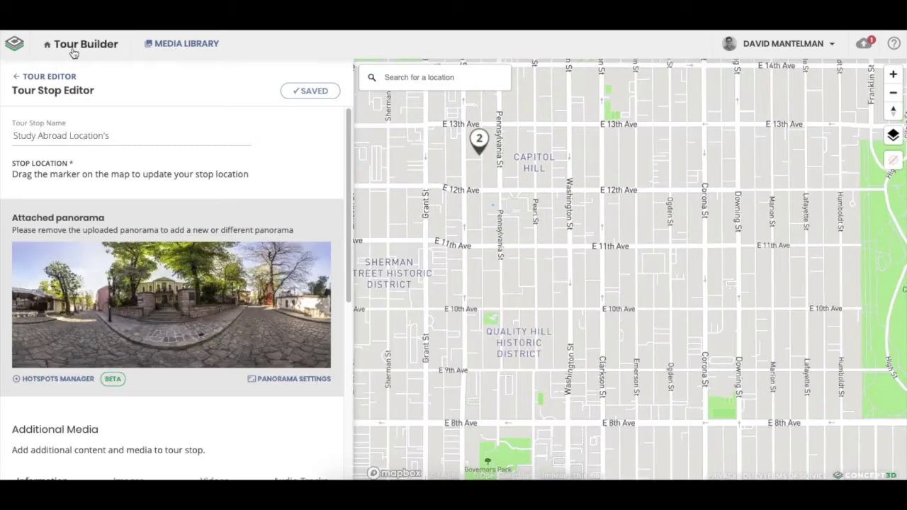
click(74, 51)
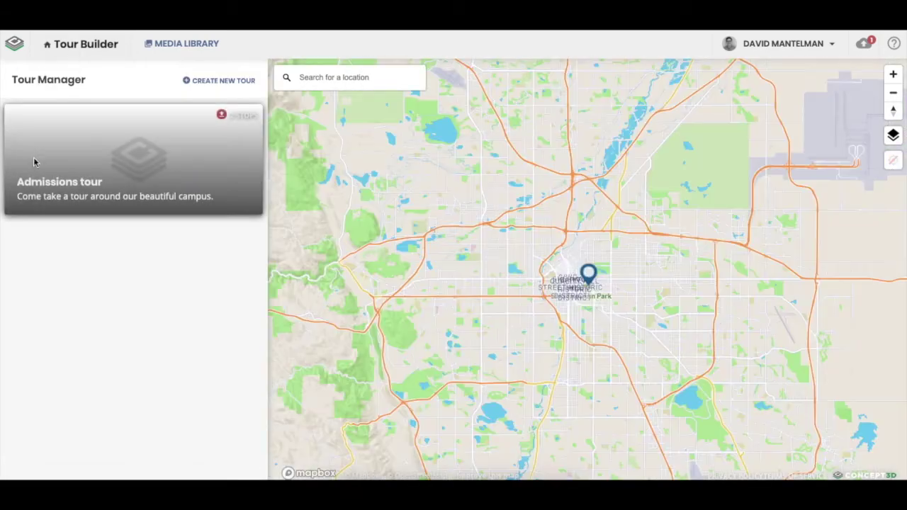
click(177, 204)
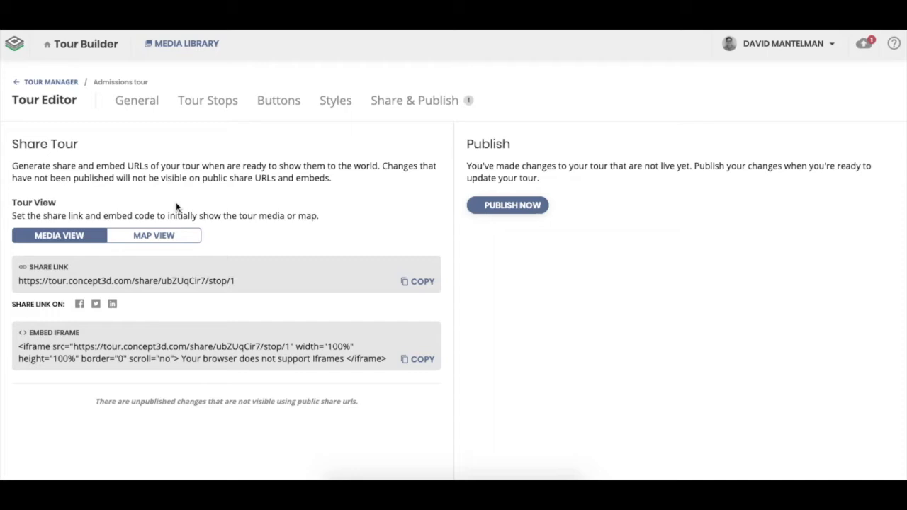
click(485, 205)
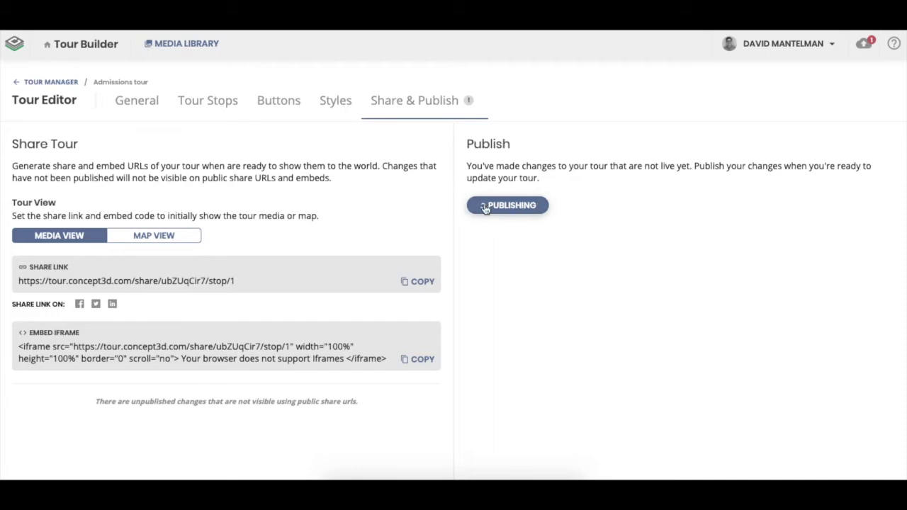
Step: Copy the Admissions tour's media-view share link and open it in the browser
click(154, 102)
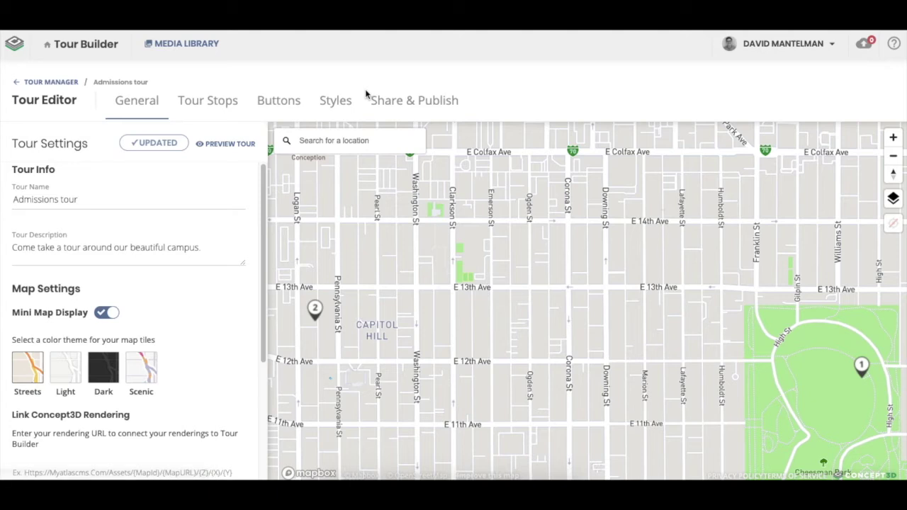
click(397, 100)
triple_click(174, 282)
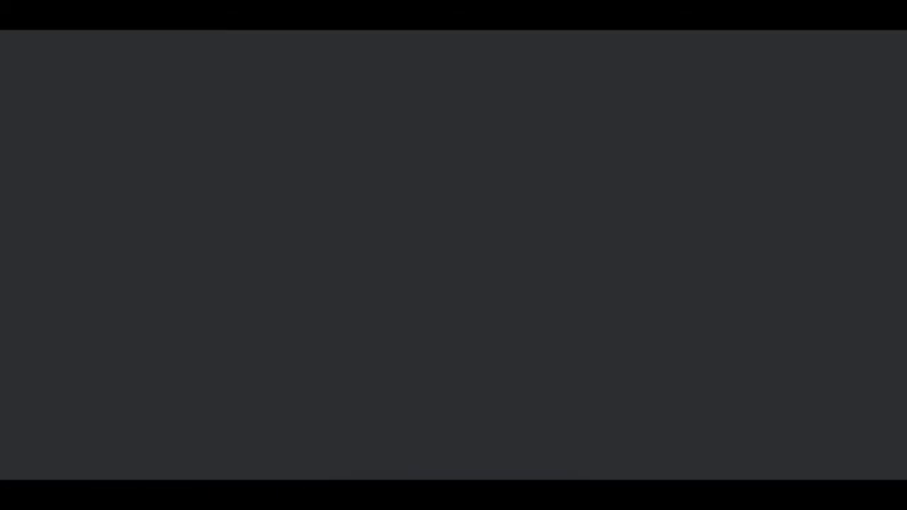
text(https://tour.concept3d.com/share/ub2UqC9/stop/1)
key(Return)
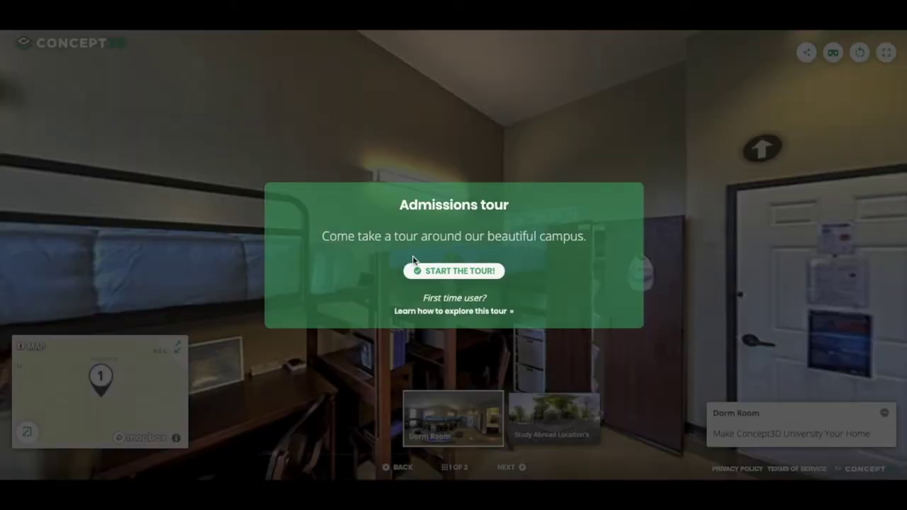
Step: Start the published tour and go from the Dorm Room to the Study Abroad Location's stop
click(436, 272)
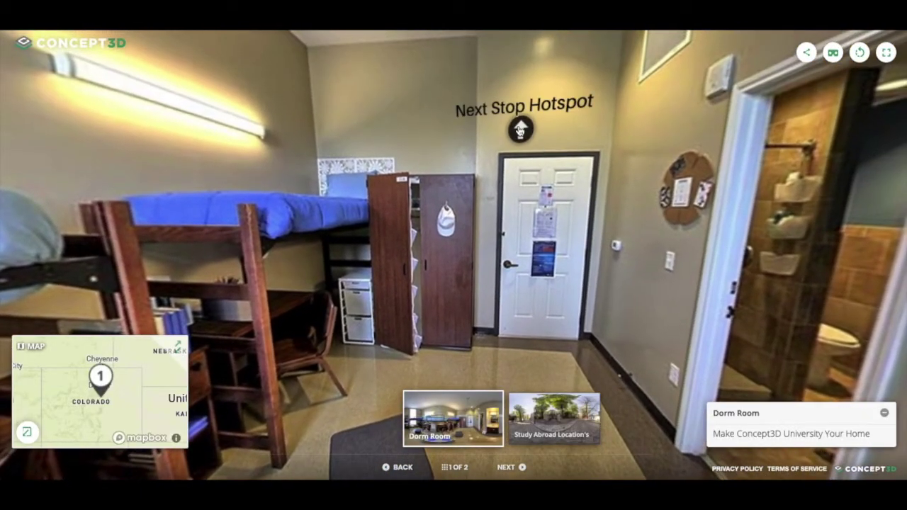
click(520, 129)
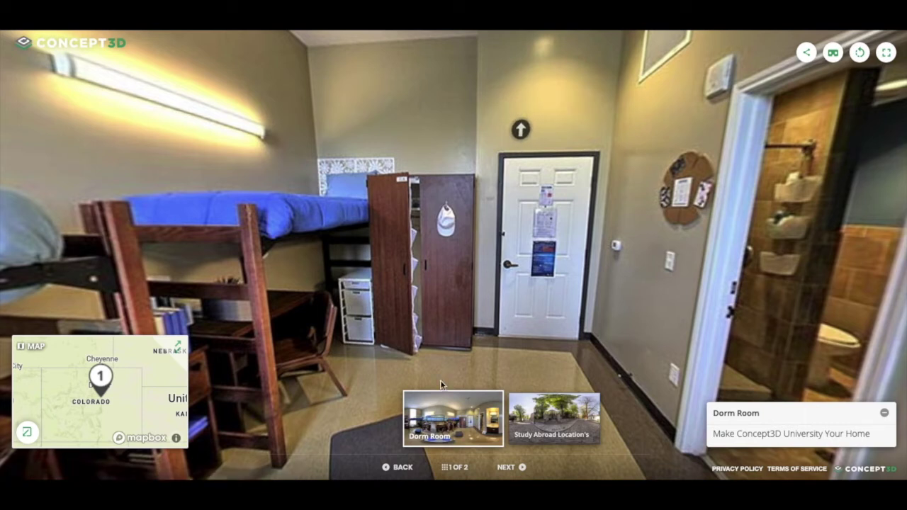
click(544, 420)
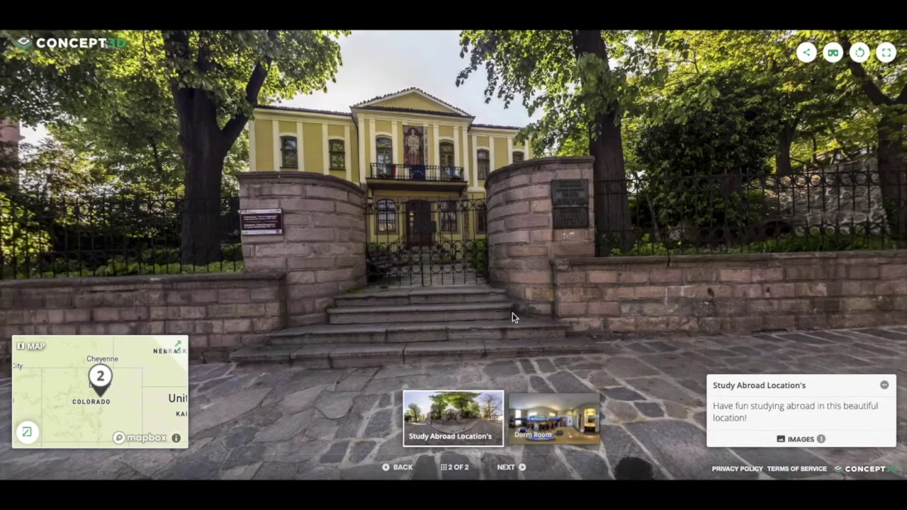
Step: Check the Study Abroad Location's description and attached image, and open the Study Abroad Image hotspot on the gate pillar
triple_click(731, 407)
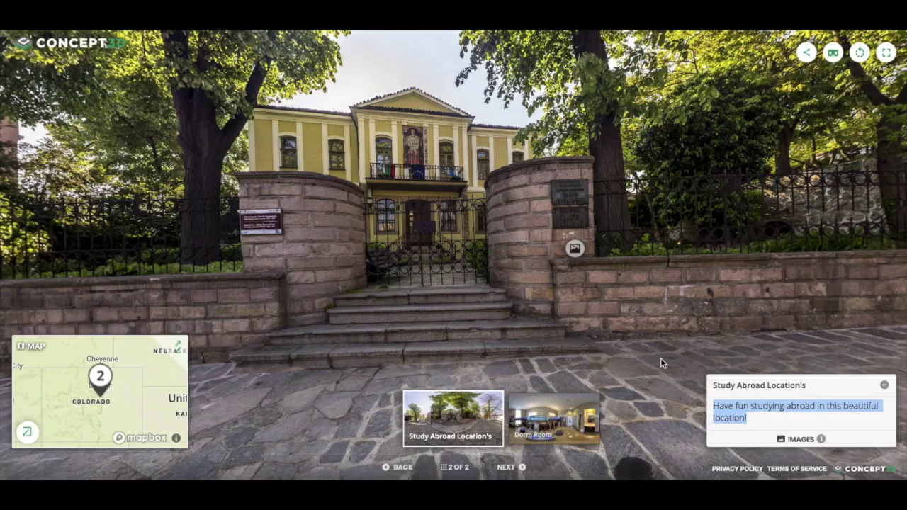
click(797, 438)
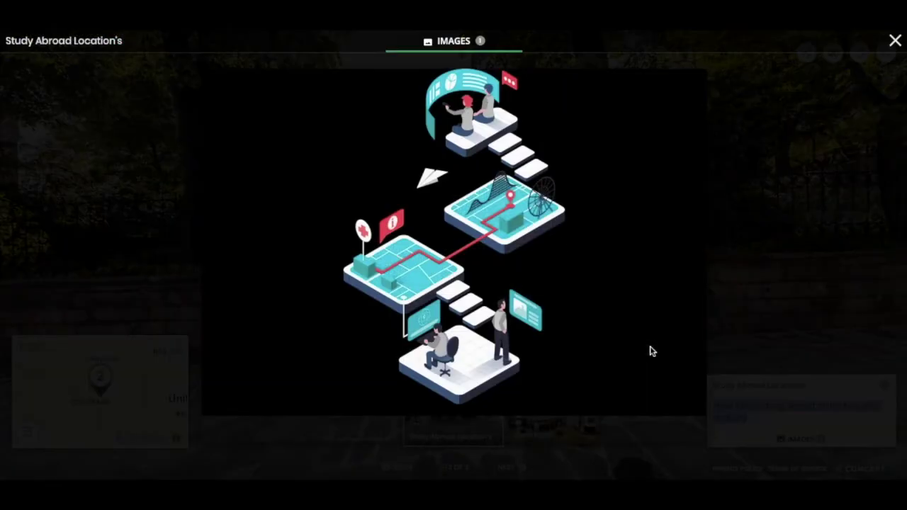
click(765, 144)
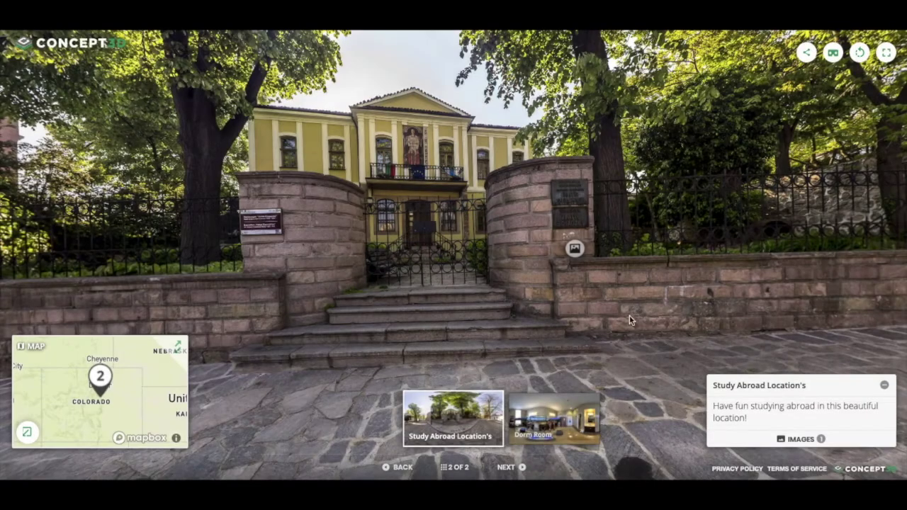
click(574, 249)
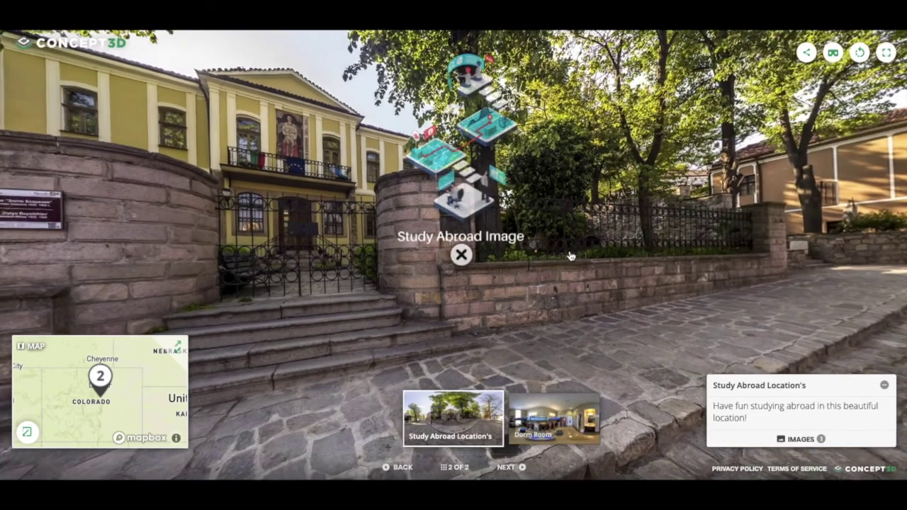